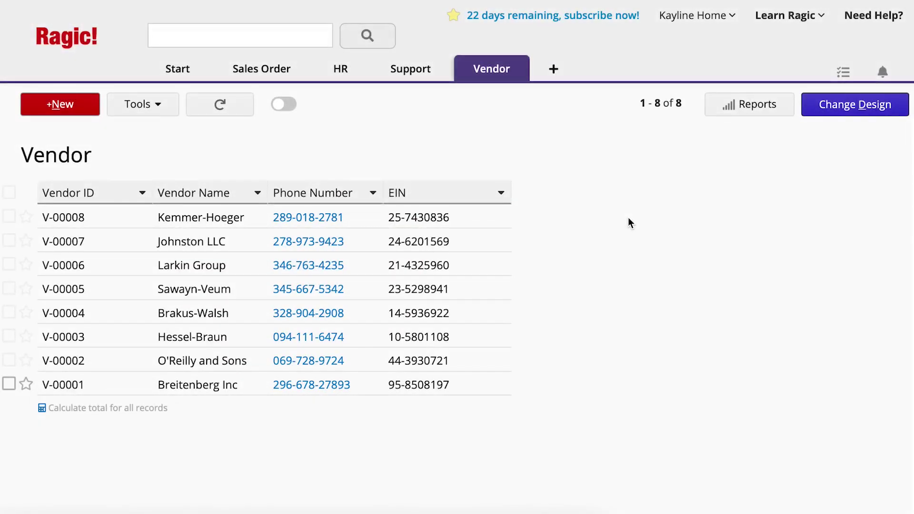
- Open Breitenberg Inc's vendor record (V-00001) and scroll through its Contact Information subtable
click(469, 241)
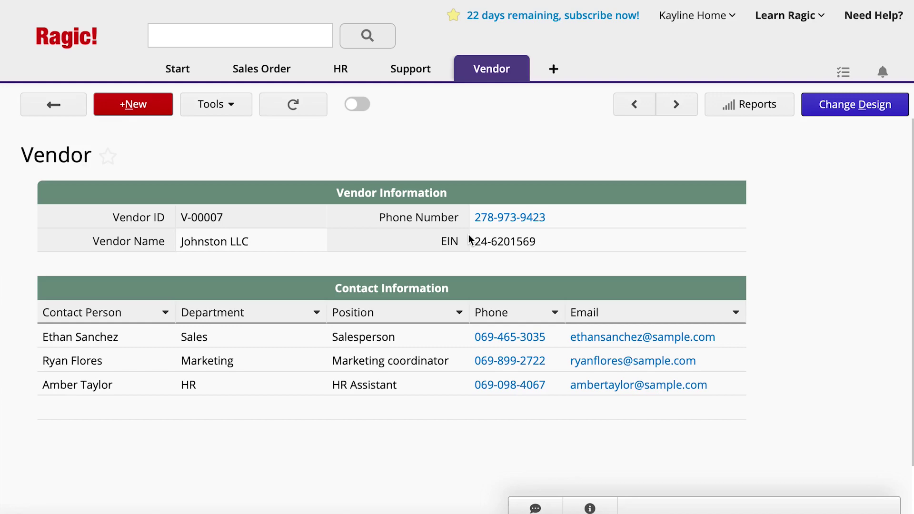
click(81, 113)
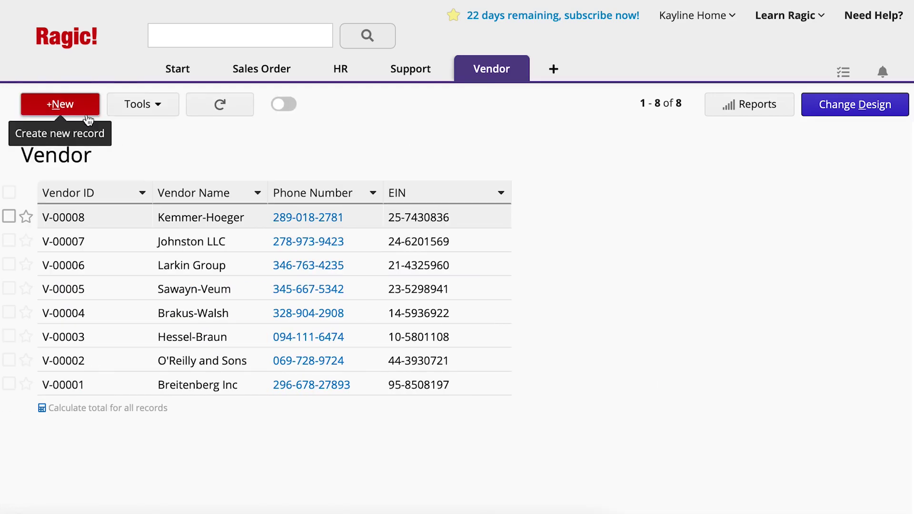
click(129, 385)
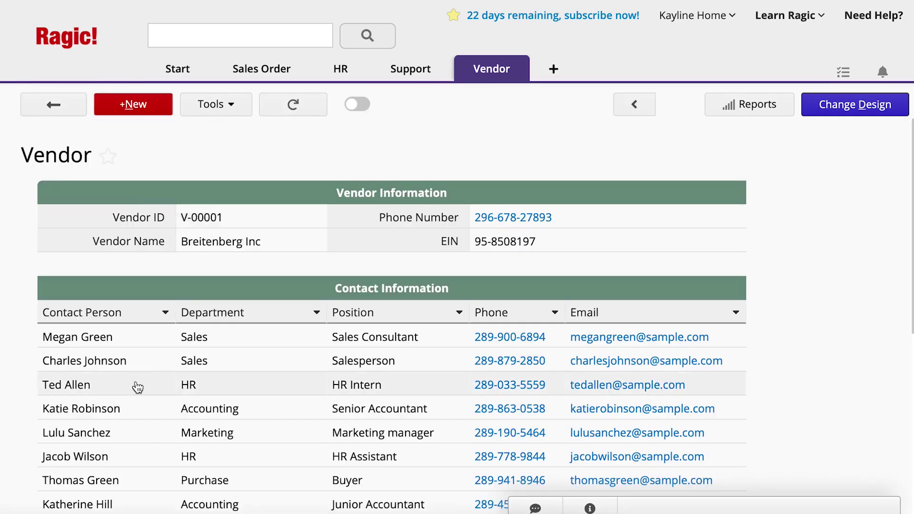
scroll(268, 381, down, 1)
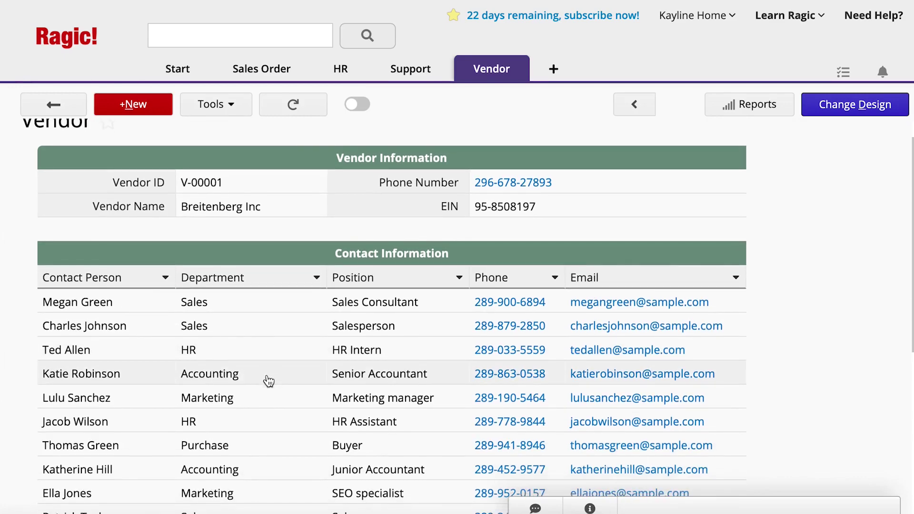
scroll(269, 381, down, 4)
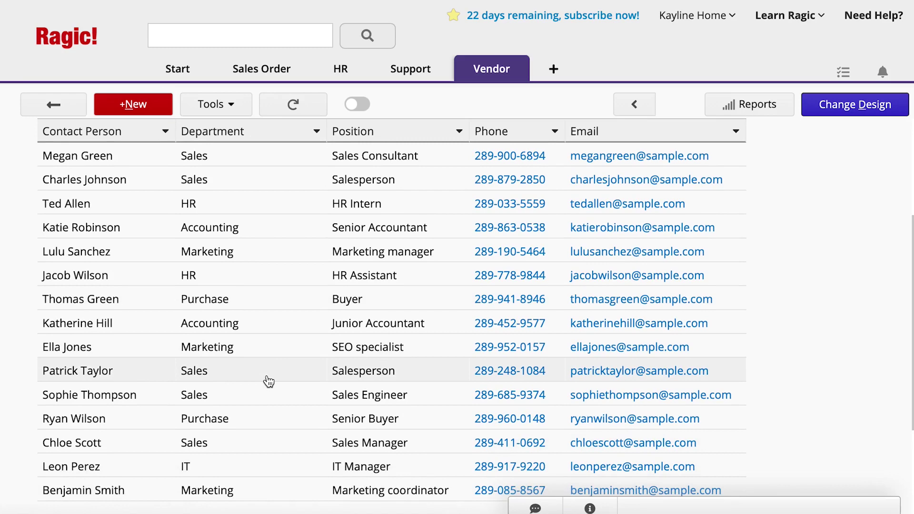
- Switch to the Contact Information sheet and open the HR Intern contact linked to Breitenberg Inc
mouse_move(519, 77)
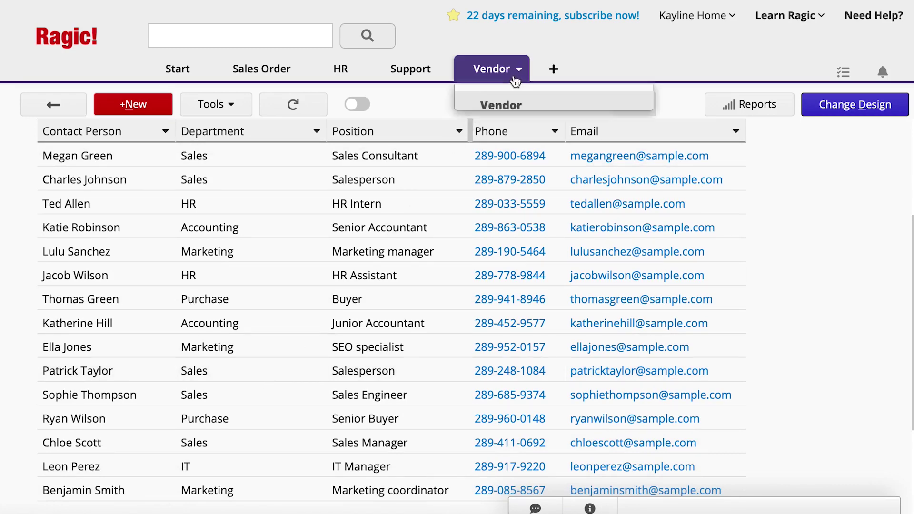
click(539, 132)
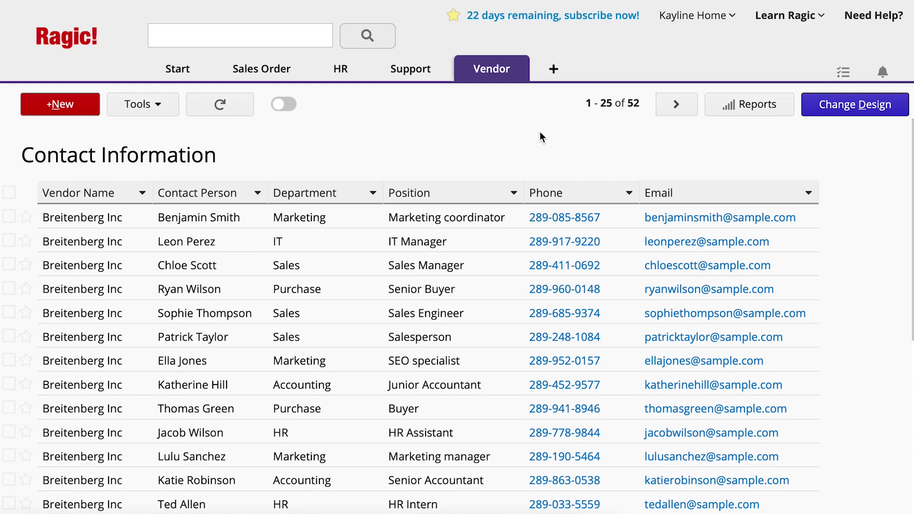
scroll(540, 133, down, 5)
scroll(541, 136, down, 2)
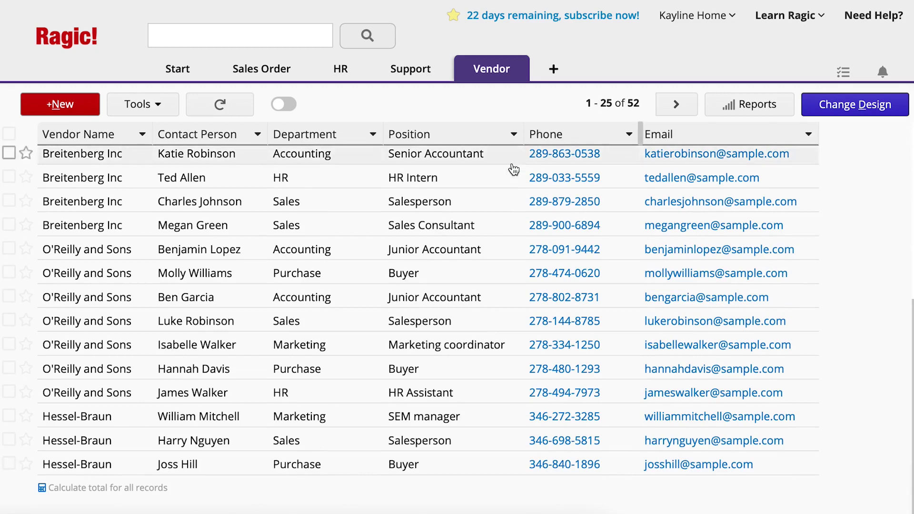
click(487, 180)
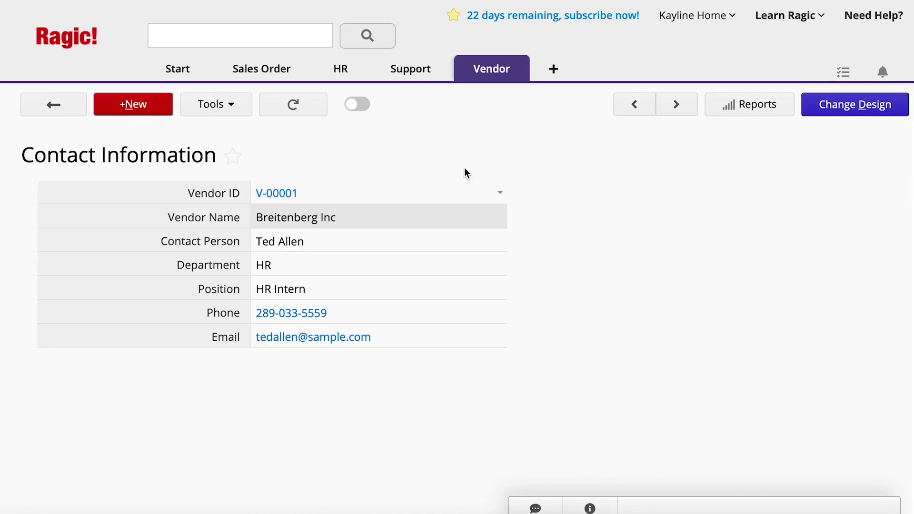
- Search the database for 'Salesperson'
click(279, 45)
text(Salesperson)
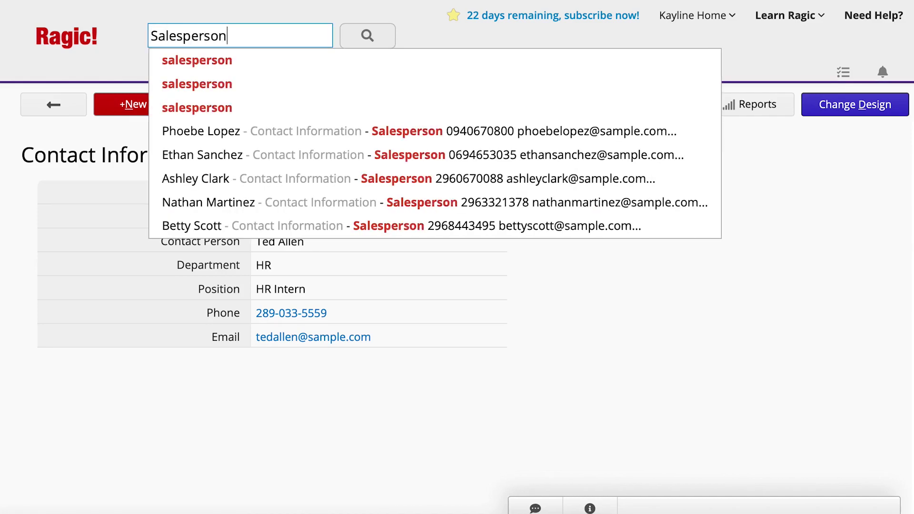
key(Return)
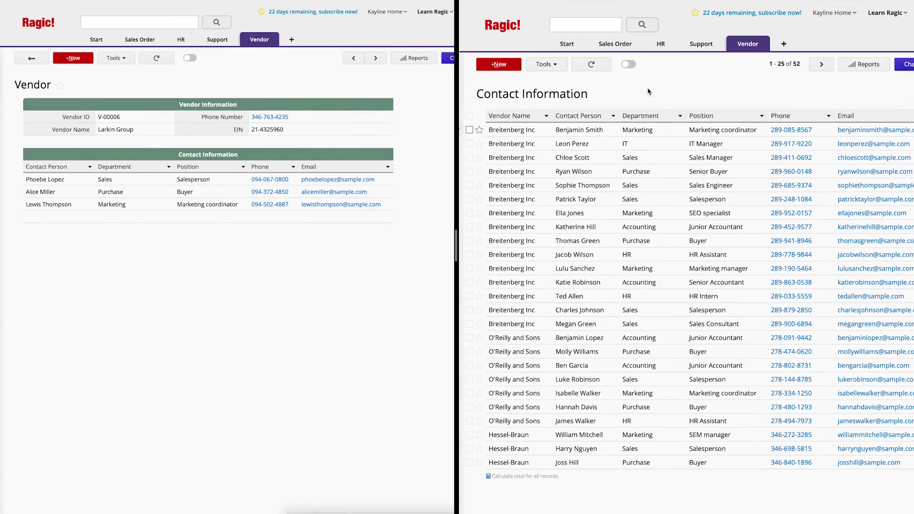
- Start a new contact linked to Larkin Group (V-00006), entering the contact person's name and department Sales
click(498, 63)
click(660, 116)
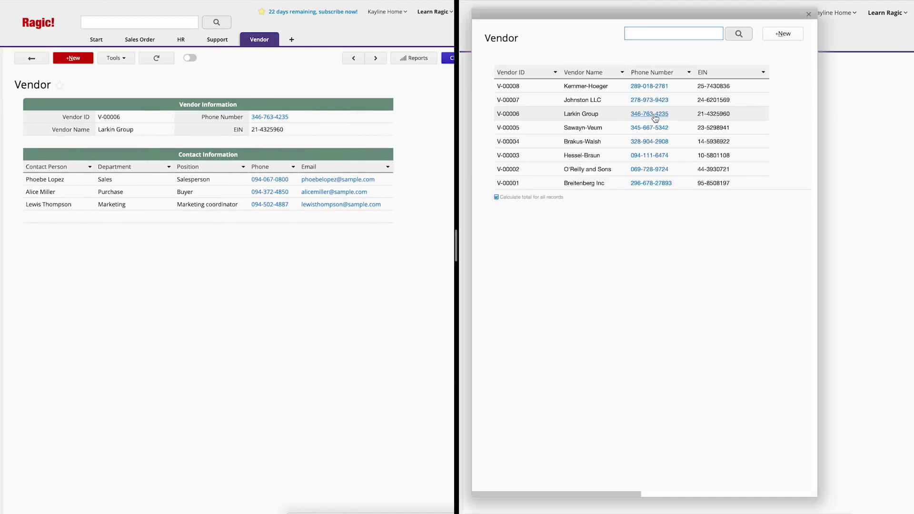
click(622, 120)
click(638, 145)
key(Tab)
text(Sales)
key(Tab)
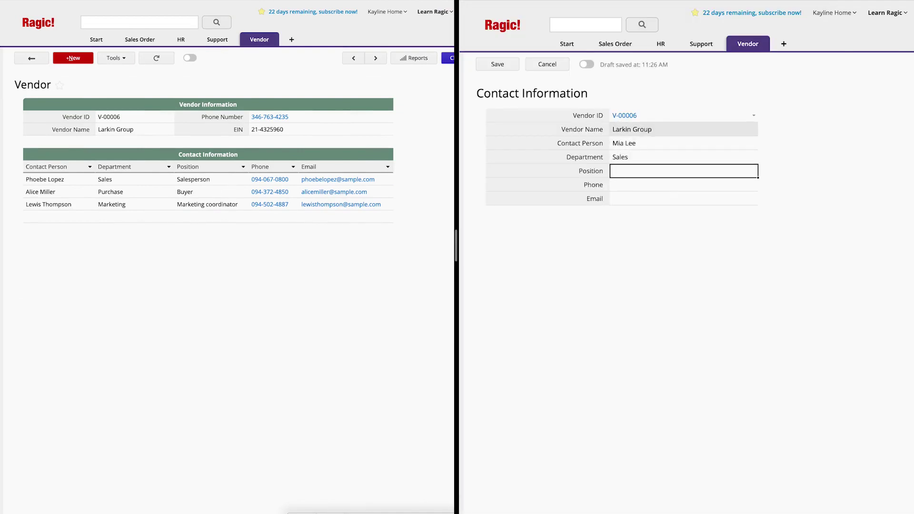
- Set position Salesperson, fill in the contact's phone and email, then save and reload the record
text(Salesperson)
key(Tab)
key(Tab)
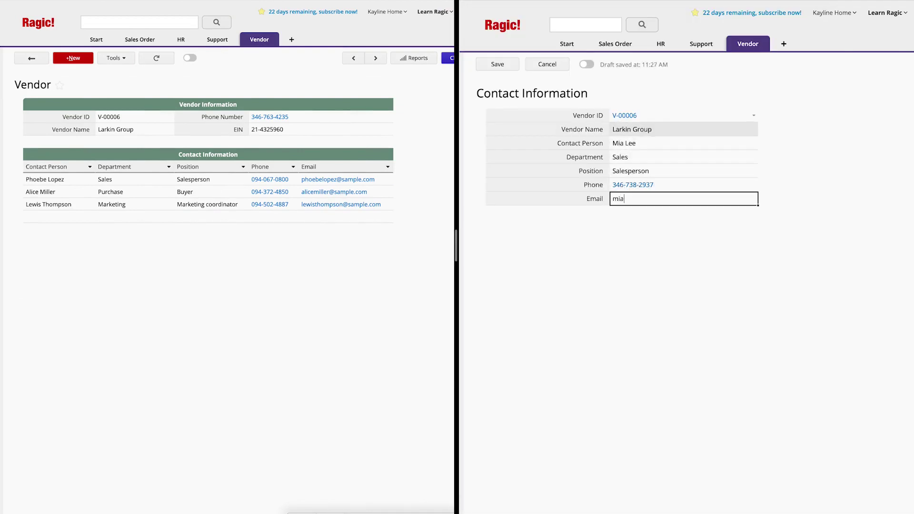
click(498, 64)
click(158, 58)
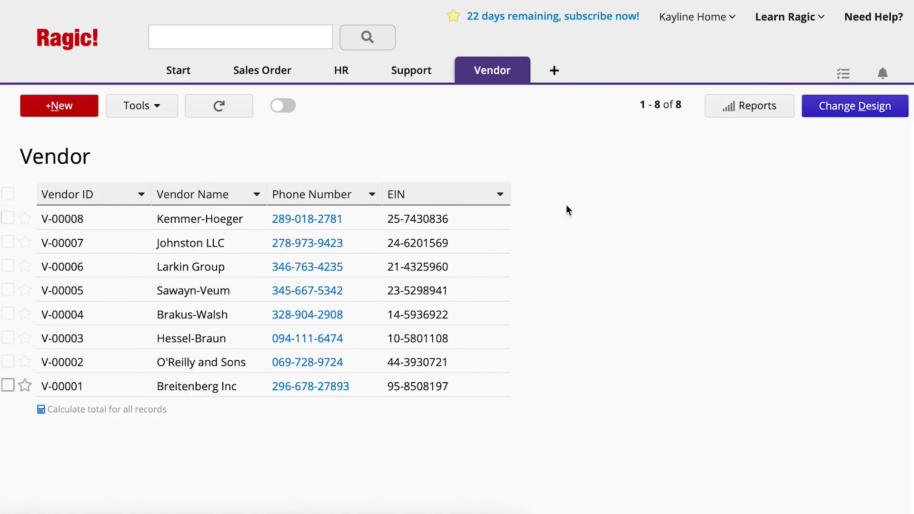
- Open Kemmer-Hoeger's vendor record (V-00008) and enter the Vendor form's design mode
click(467, 221)
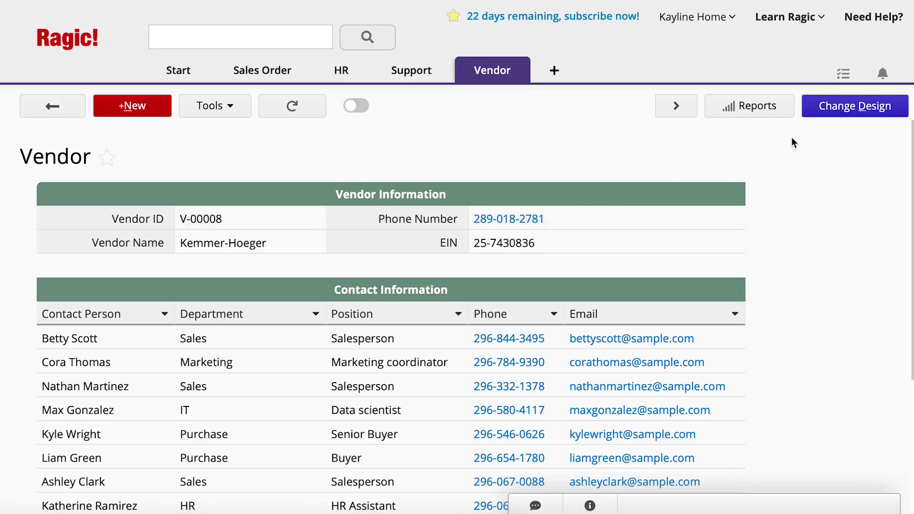
click(808, 114)
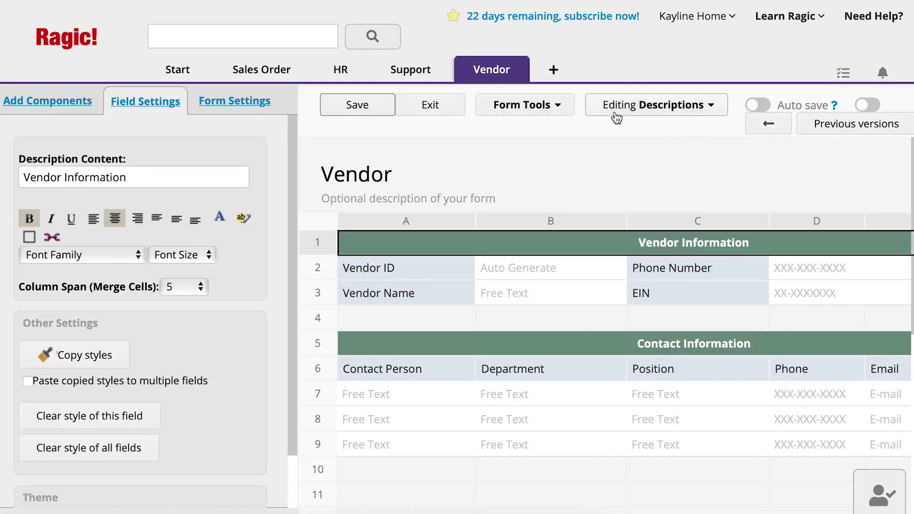
- Use Form Tools' New sheet from subtable to create the Contact Information sheet and confirm
click(569, 109)
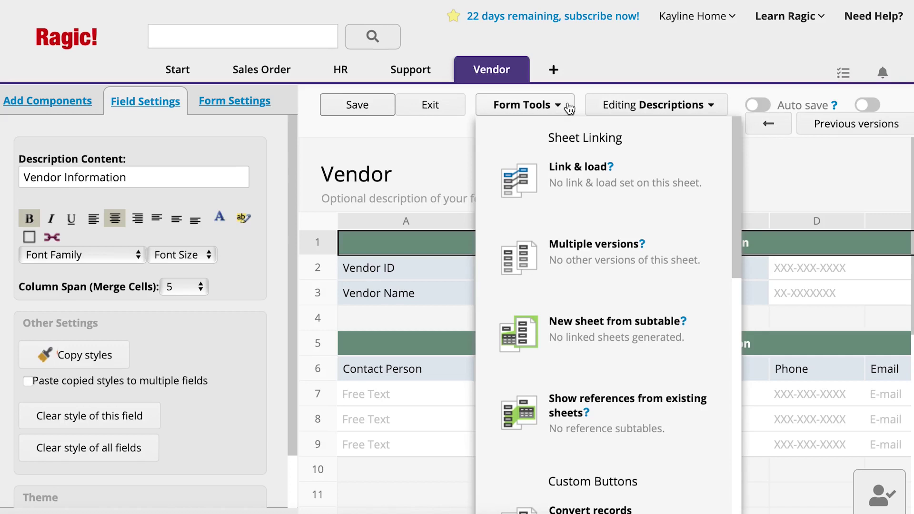
click(658, 371)
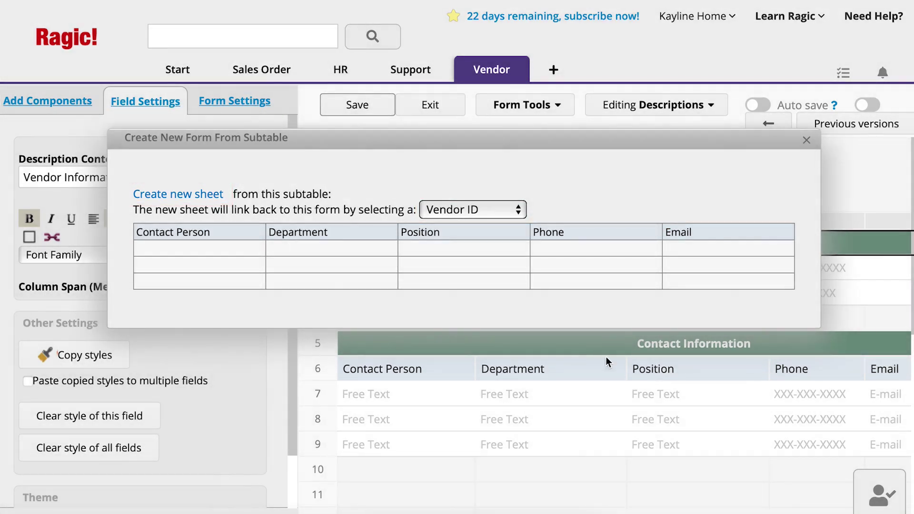
click(184, 199)
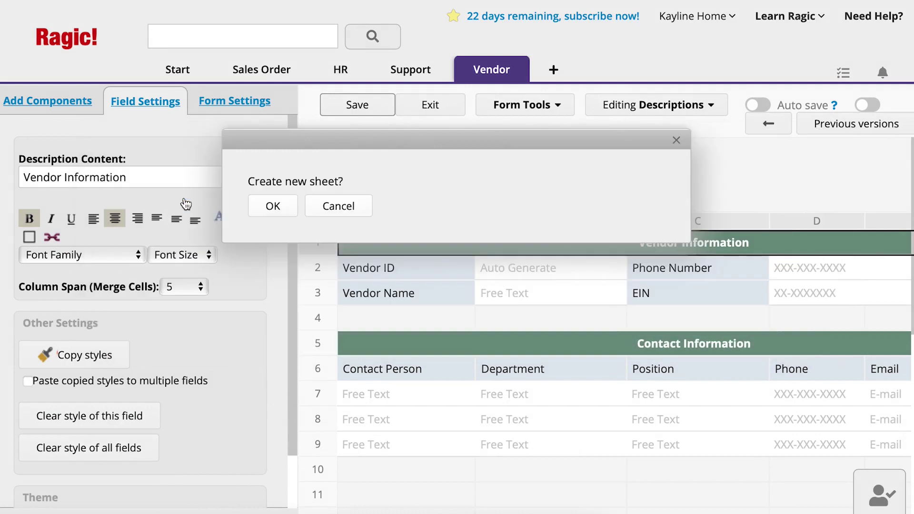
click(273, 214)
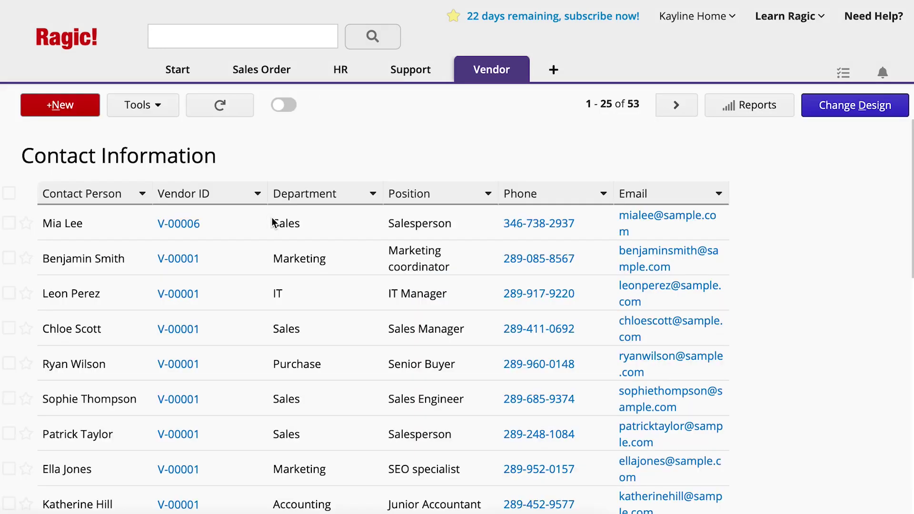